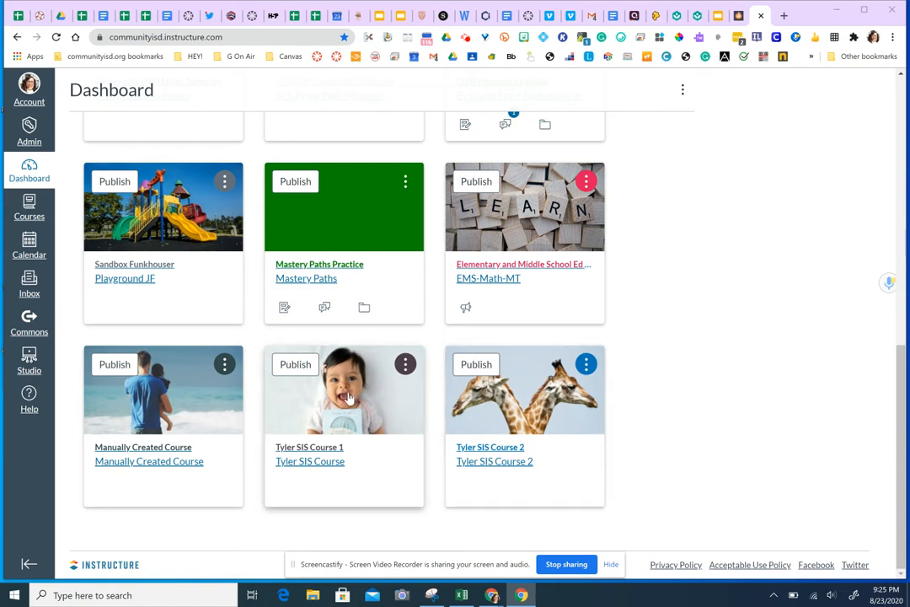
# Step: Start importing existing content into Tyler SIS Course 2, with Copy a Canvas Course as the content type
pyautogui.click(518, 402)
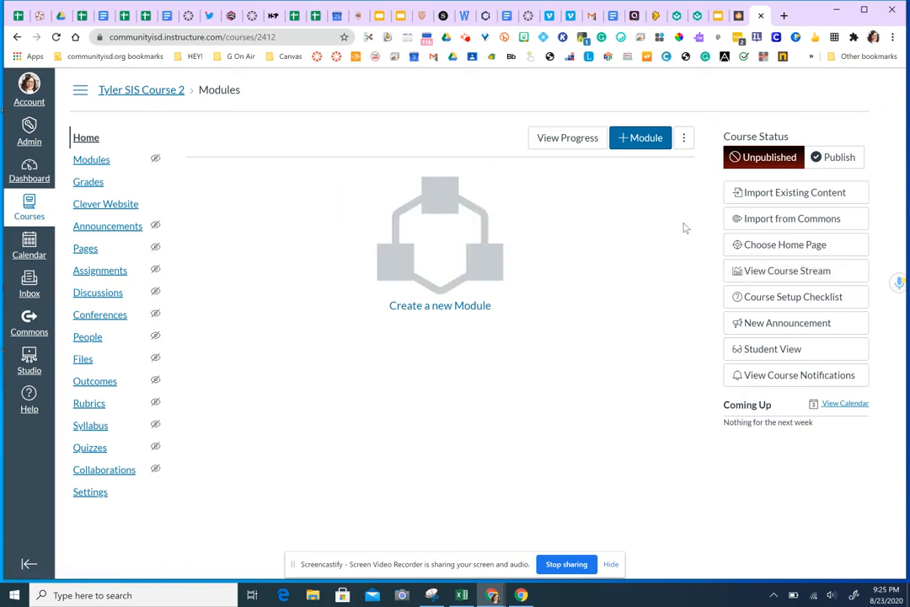
pyautogui.click(759, 195)
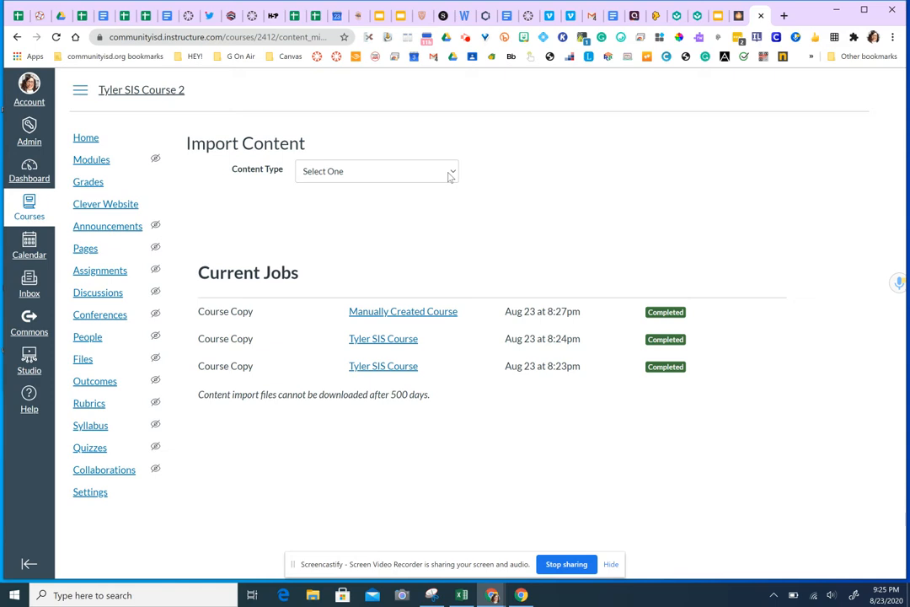
pyautogui.click(449, 173)
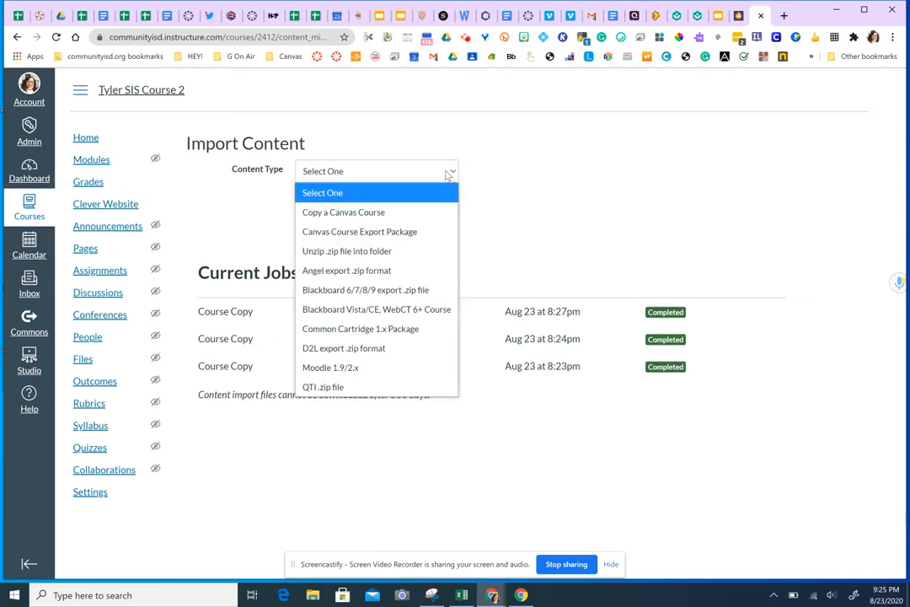
pyautogui.click(430, 213)
# Step: Choose Manually Created Course as the source and import all of its content
pyautogui.click(395, 207)
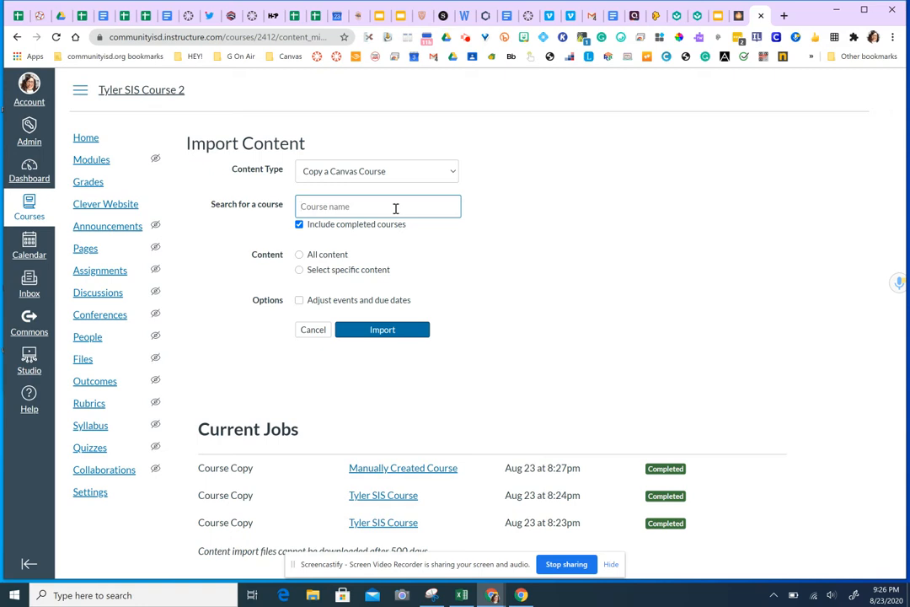
pyautogui.write('Manuall')
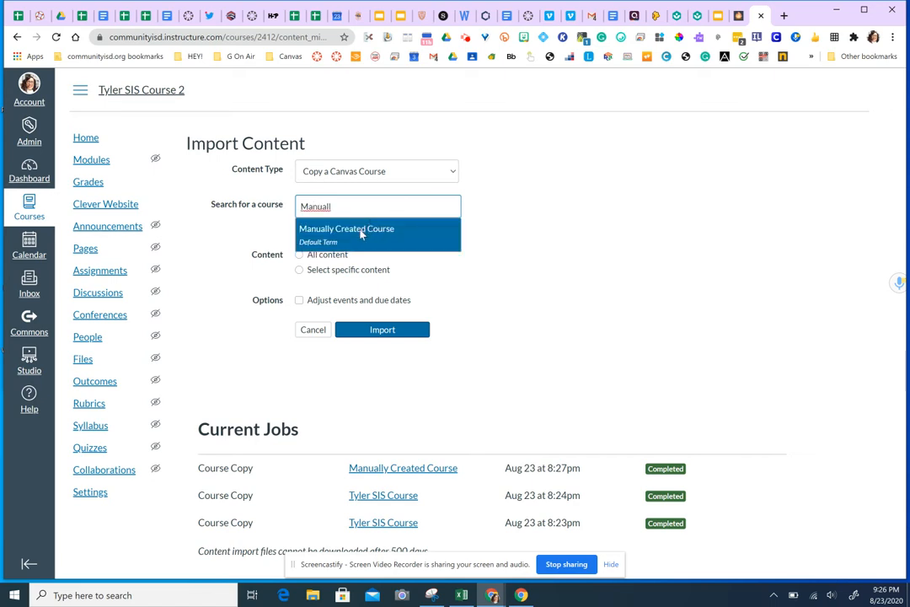
pyautogui.click(361, 233)
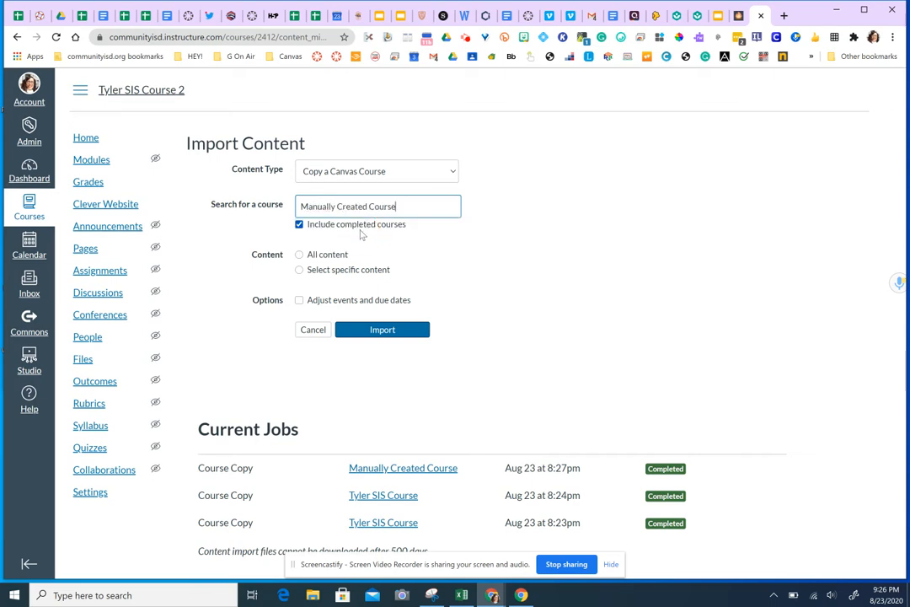
pyautogui.click(299, 257)
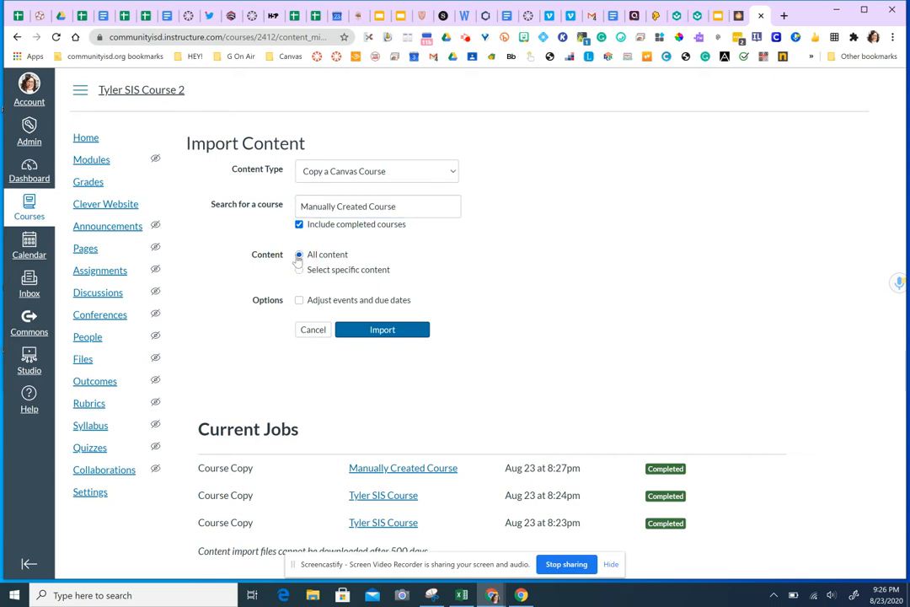
pyautogui.click(376, 330)
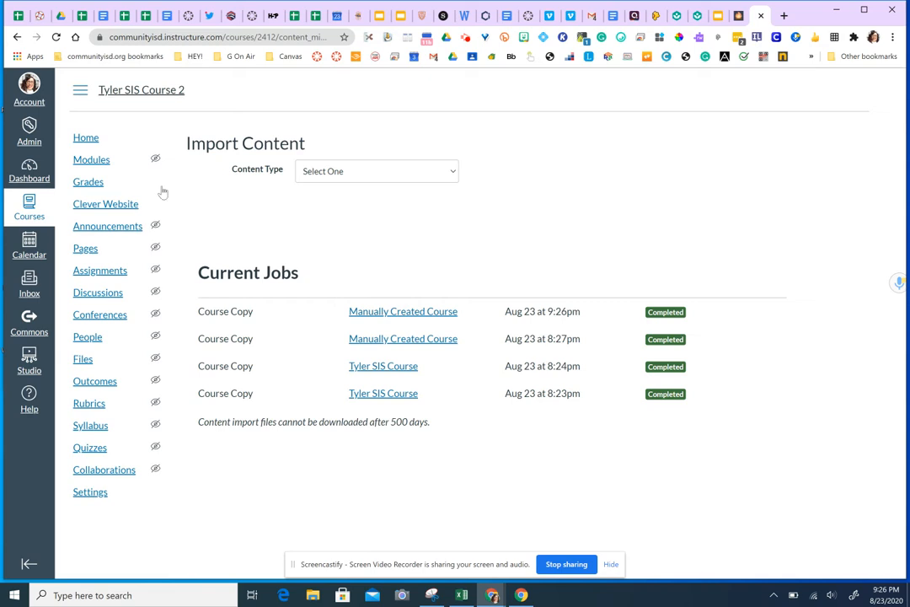
# Step: Return to the dashboard and open Tyler SIS Course 2 to check its imported home page
pyautogui.click(30, 168)
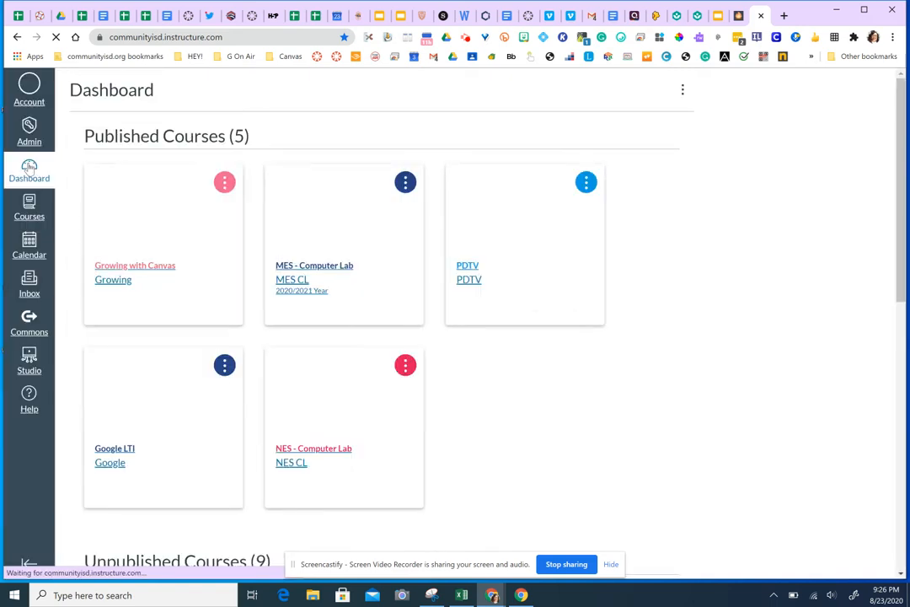
pyautogui.scroll(-5, 363, 357)
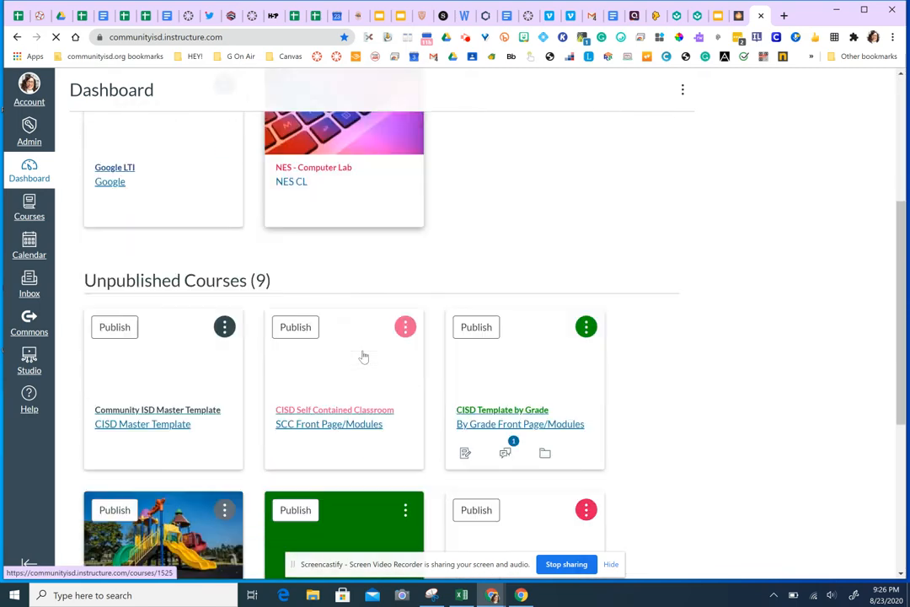
pyautogui.scroll(-2, 362, 357)
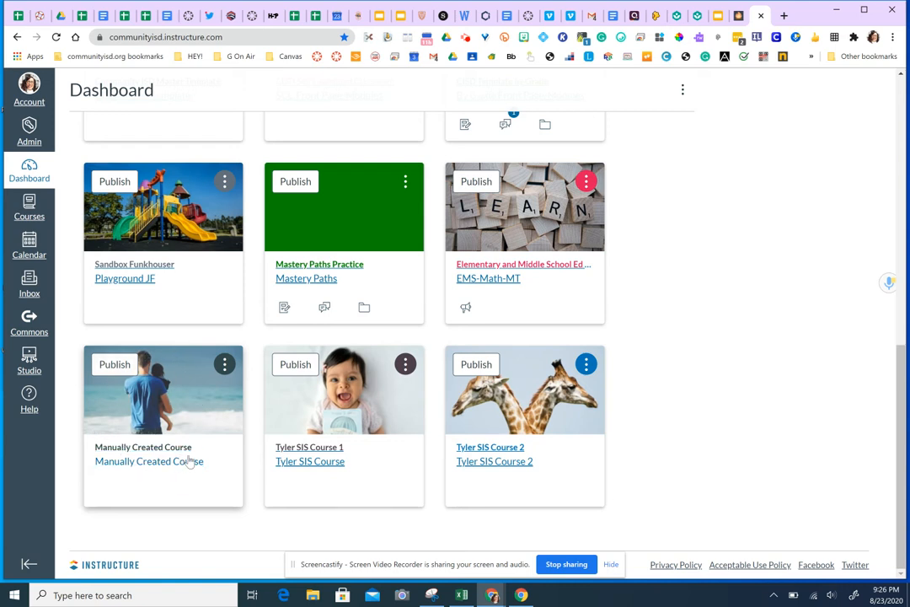
pyautogui.click(503, 406)
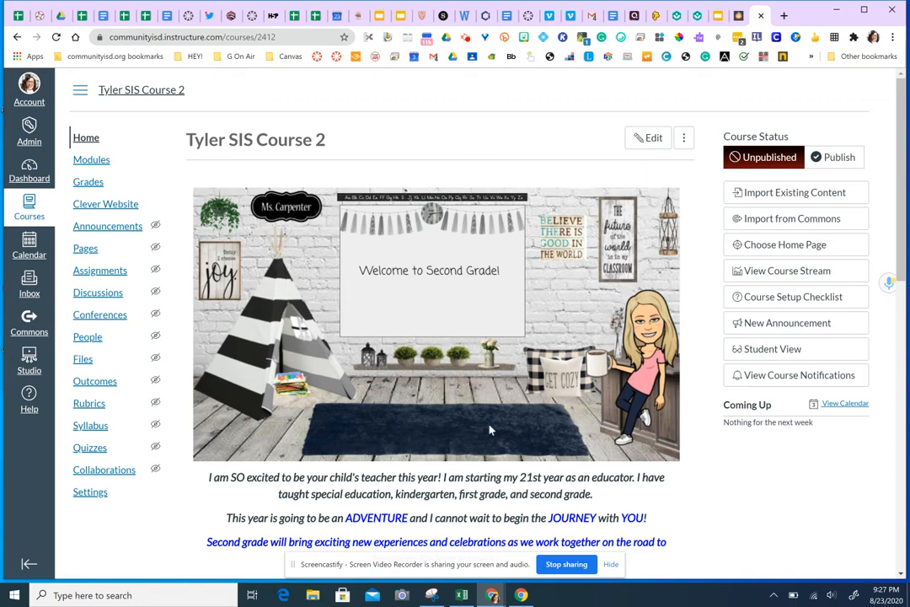
# Step: Return to the dashboard and open Manually Created Course from the unpublished courses
pyautogui.click(33, 169)
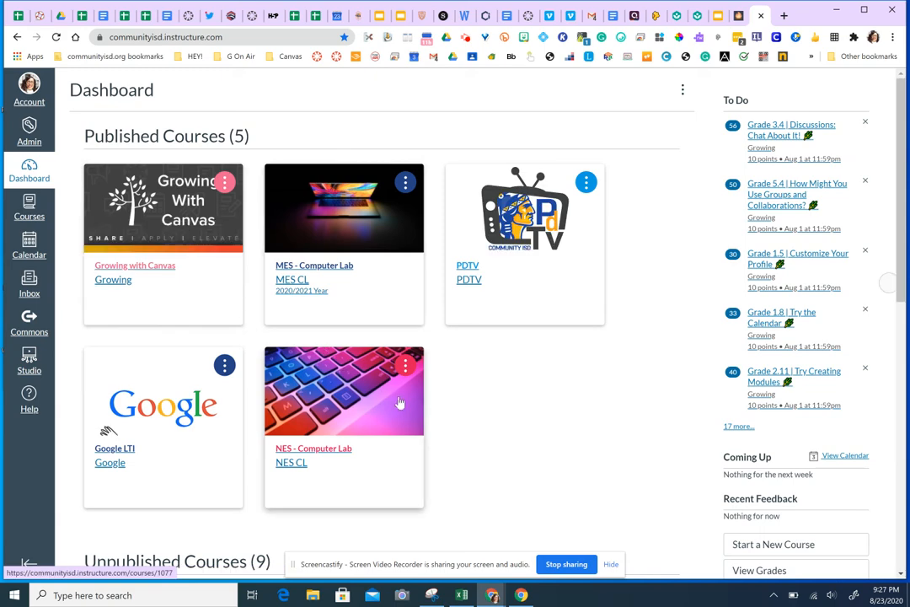
pyautogui.scroll(-7, 479, 455)
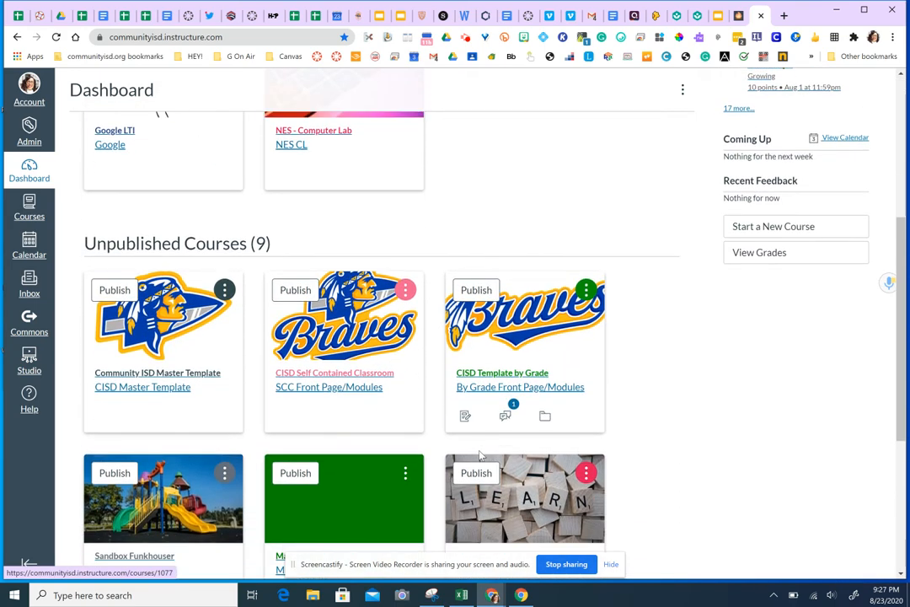
pyautogui.scroll(-2, 480, 455)
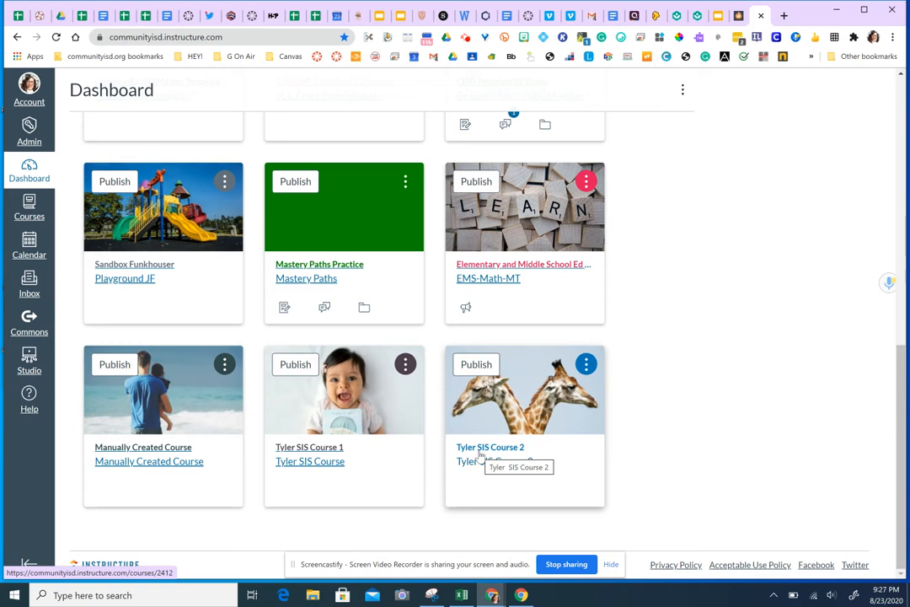
pyautogui.click(152, 407)
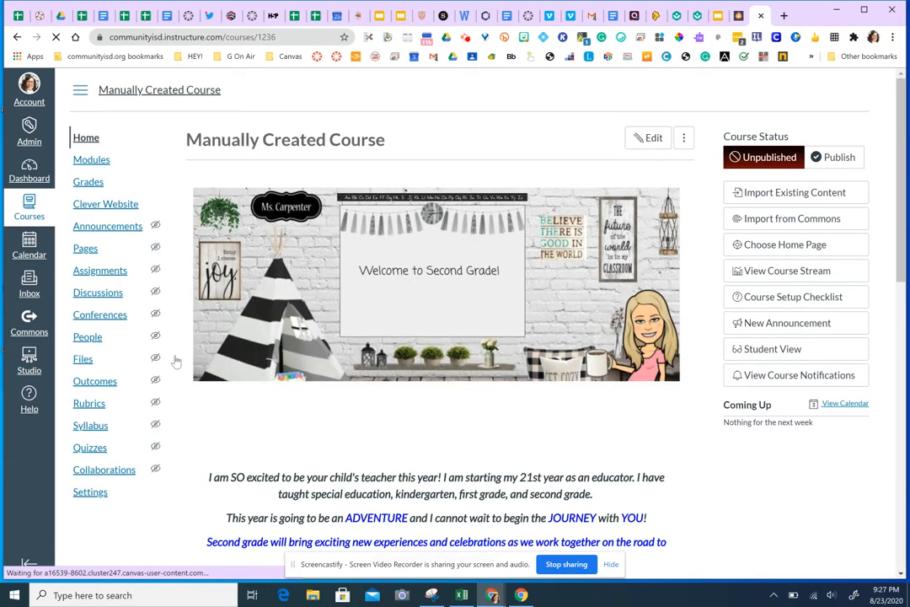
# Step: Highlight the course number at the end of the Manually Created Course web address
pyautogui.click(284, 36)
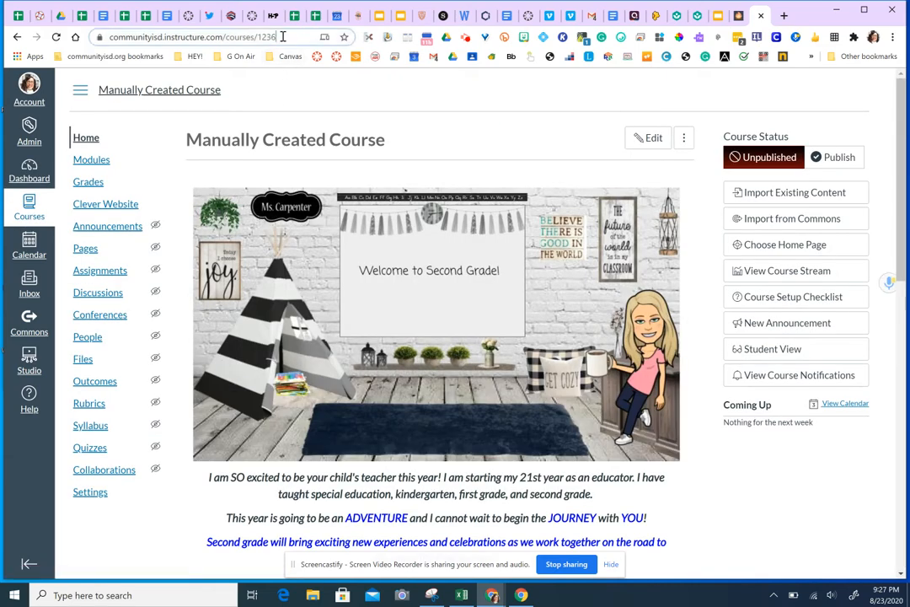
pyautogui.click(283, 36)
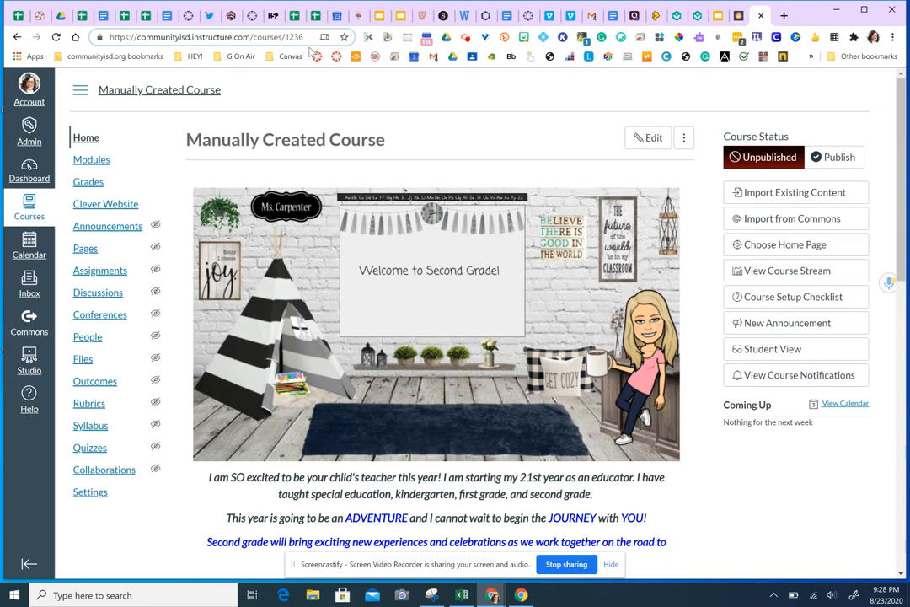
pyautogui.hotkey('shift', 'Left')
pyautogui.hotkey('shift', 'Left')
pyautogui.hotkey('shift', 'Left')
pyautogui.hotkey('shift', 'Left')
# Step: Open Tyler SIS Course 1 from the dashboard and show the course sections in its settings
pyautogui.click(30, 169)
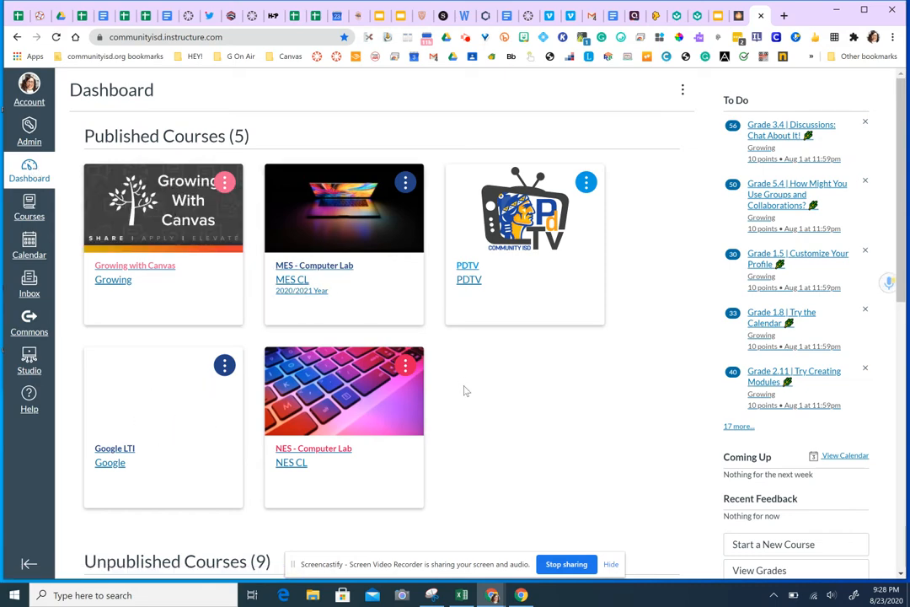
pyautogui.scroll(-8, 471, 412)
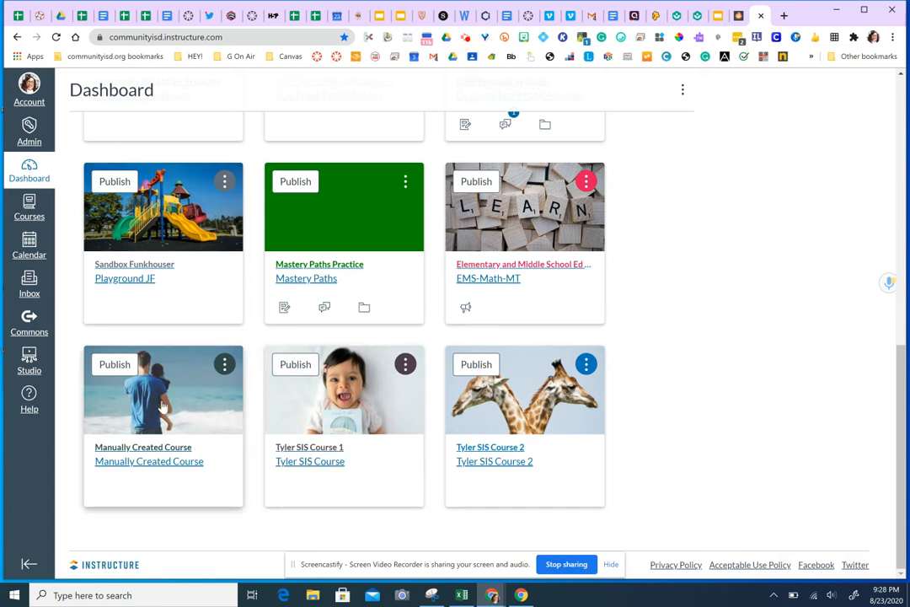
pyautogui.click(335, 406)
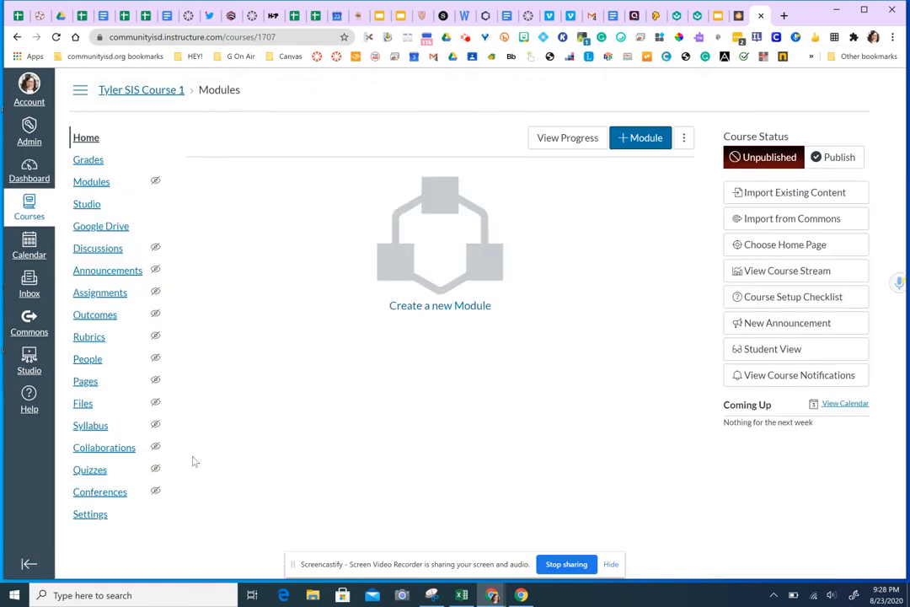
pyautogui.click(90, 515)
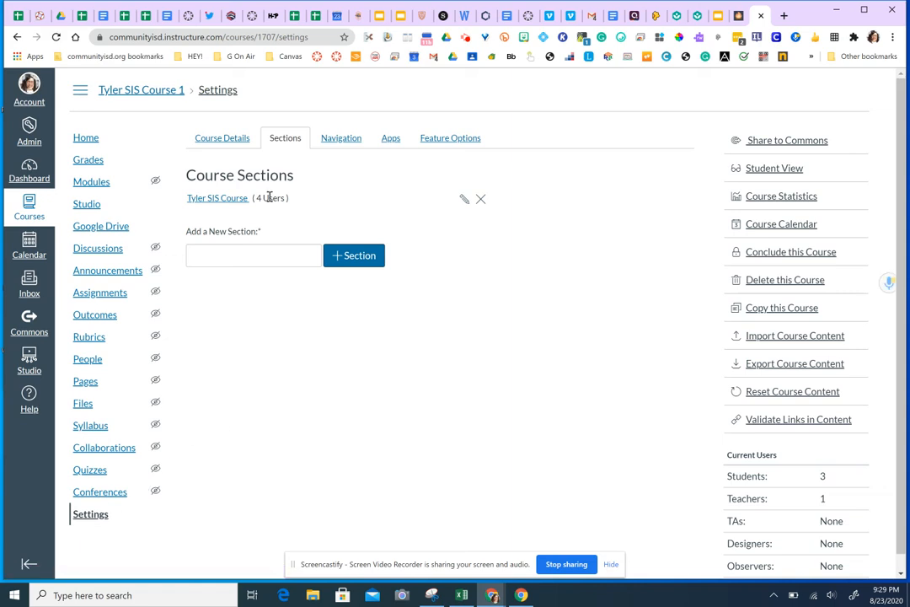
pyautogui.click(284, 140)
# Step: Add a new course section named with the teacher's surname followed by "Section 1"
pyautogui.click(337, 258)
pyautogui.click(262, 251)
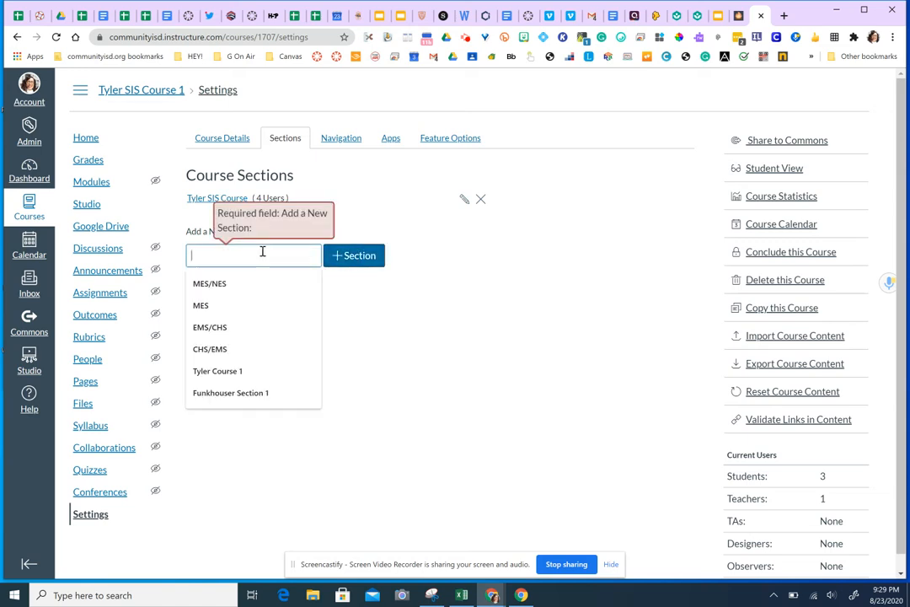
pyautogui.write('Fu')
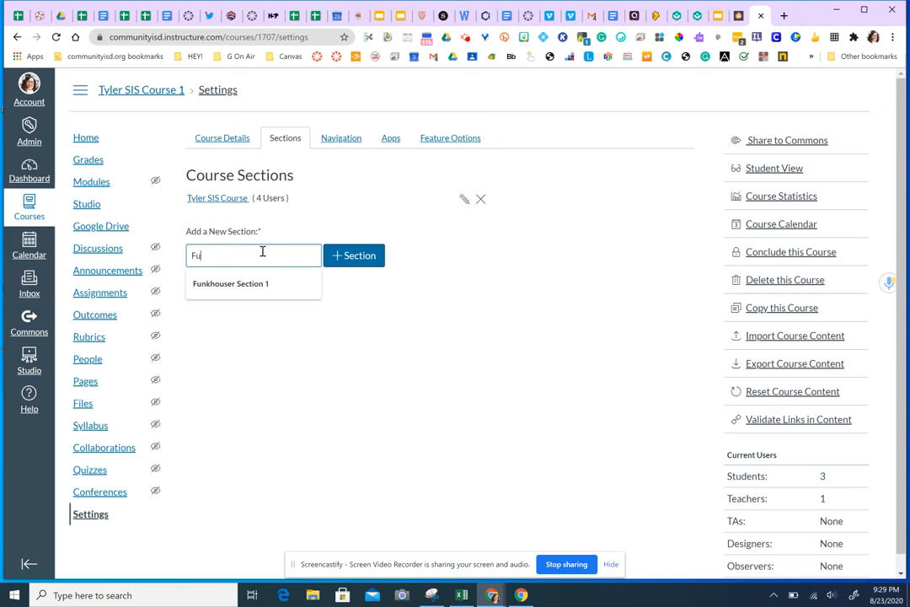
pyautogui.write('nkhouser Section 1')
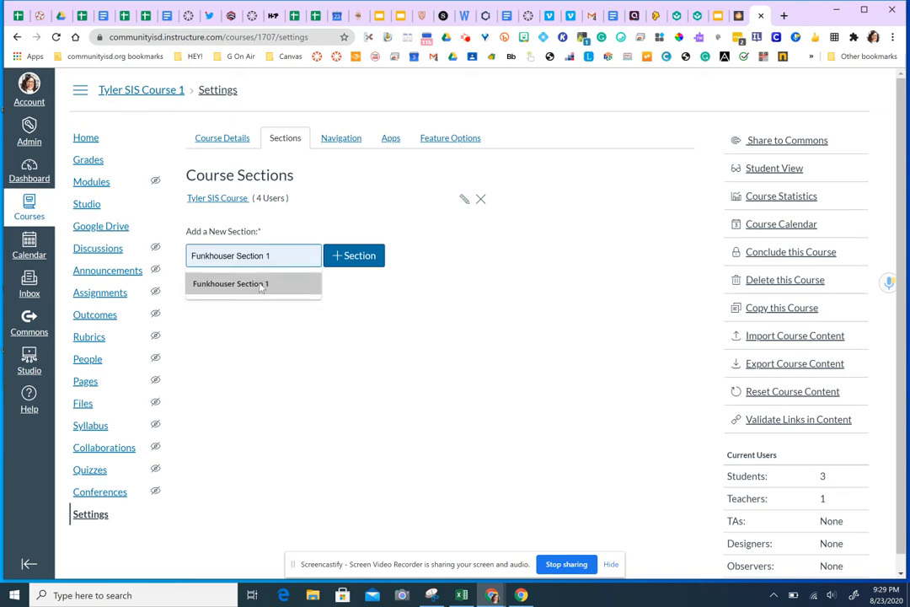
pyautogui.click(260, 287)
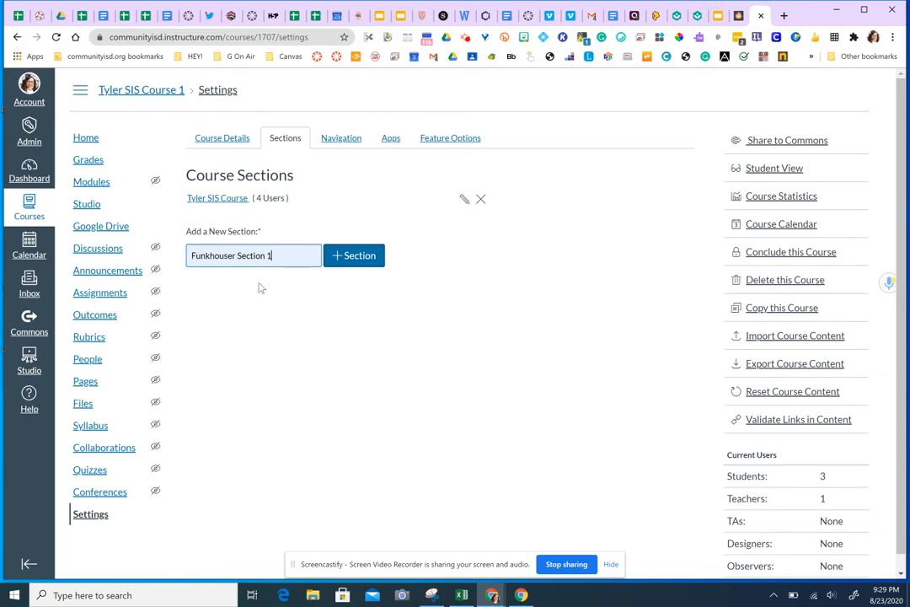
pyautogui.click(336, 262)
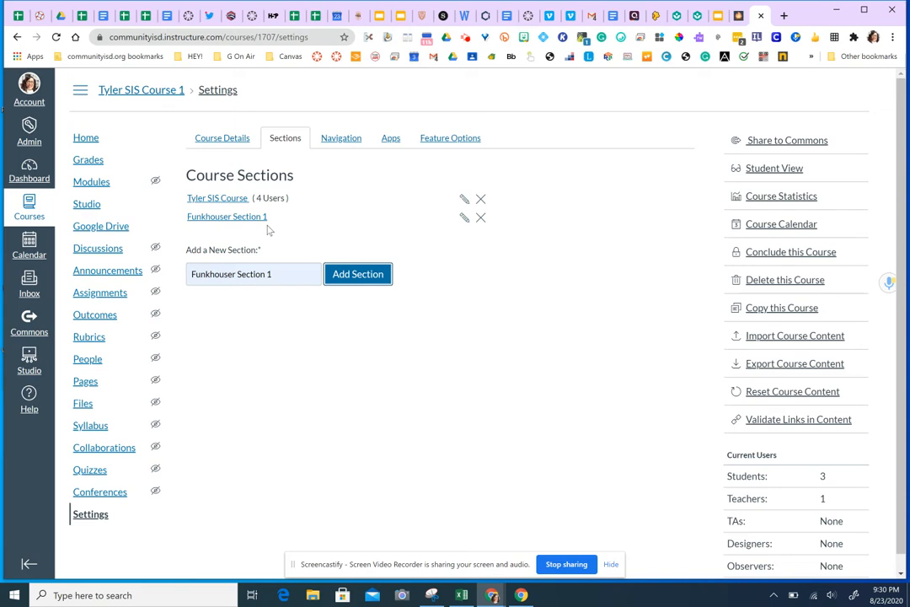
# Step: Enroll the course's teacher in the new Section 1 in addition to the Tyler SIS Course section, and update the enrollments
pyautogui.click(93, 361)
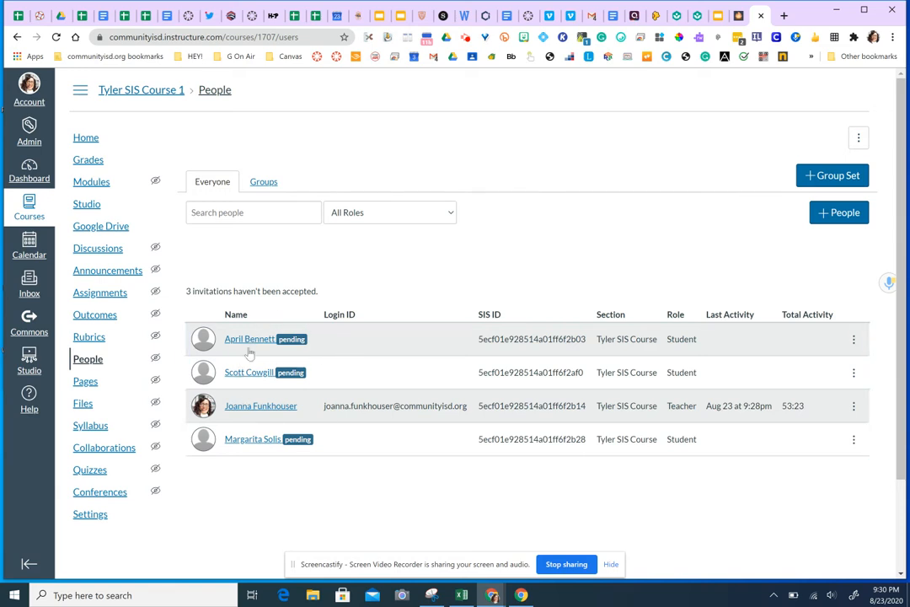
pyautogui.click(853, 407)
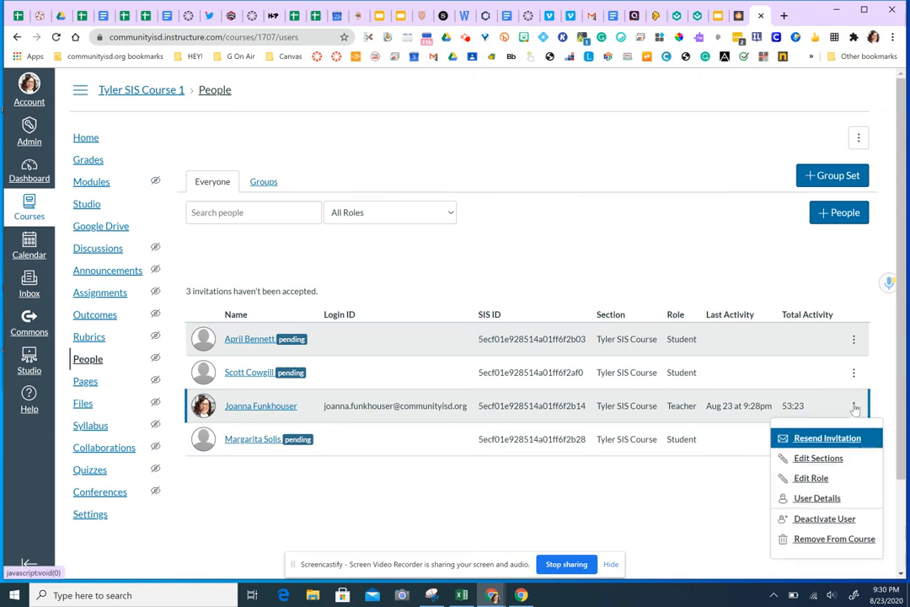
pyautogui.click(834, 462)
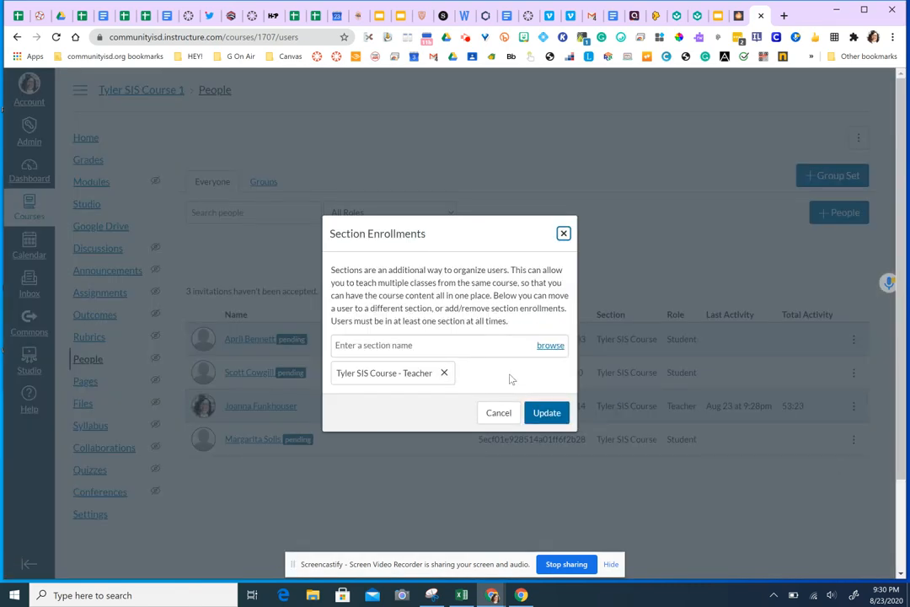
pyautogui.click(481, 344)
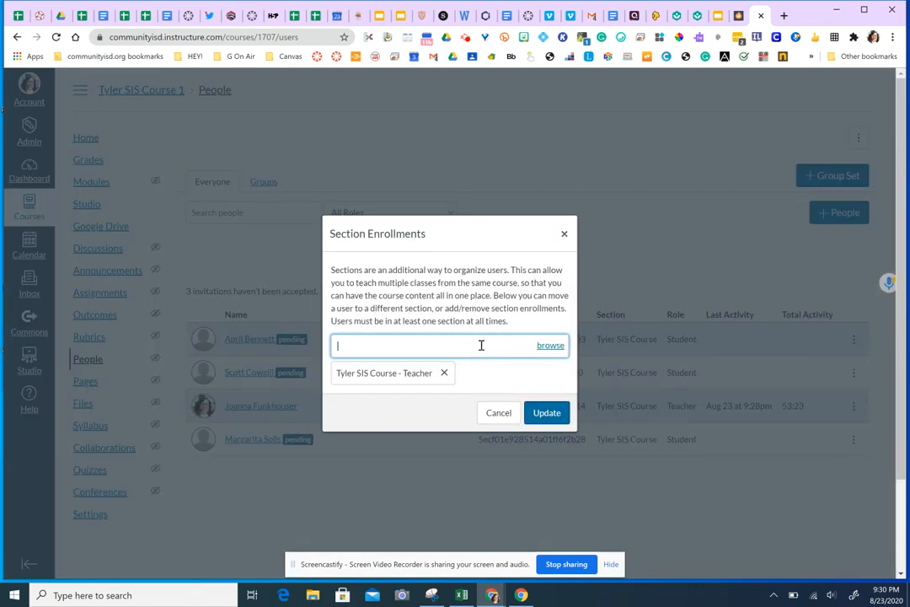
pyautogui.write('Fuk')
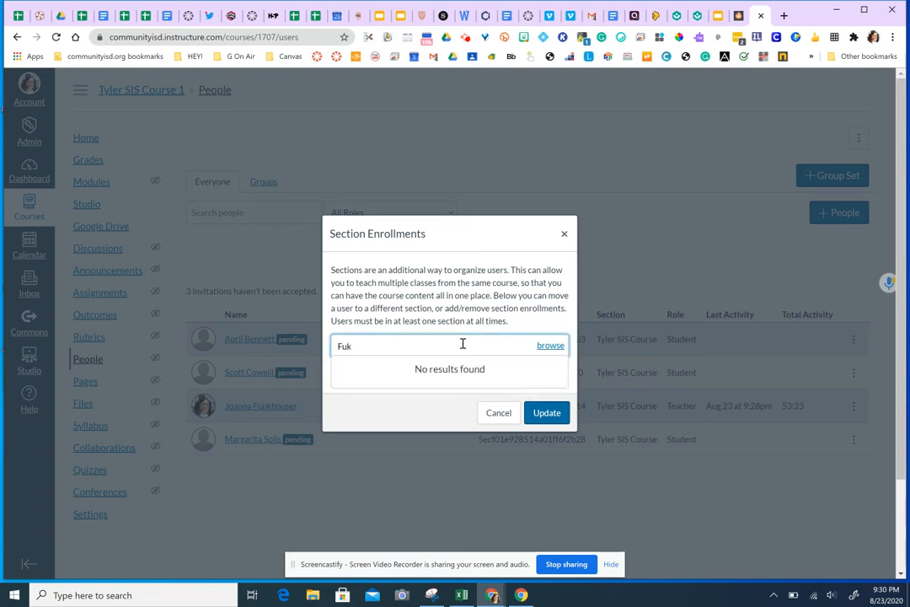
pyautogui.write('hk')
pyautogui.press('BackSpace')
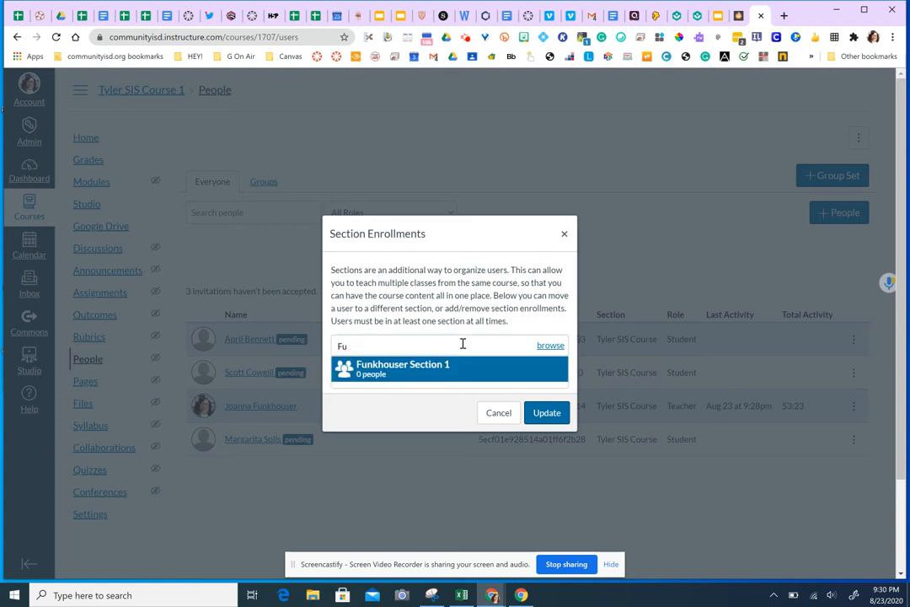
pyautogui.click(426, 369)
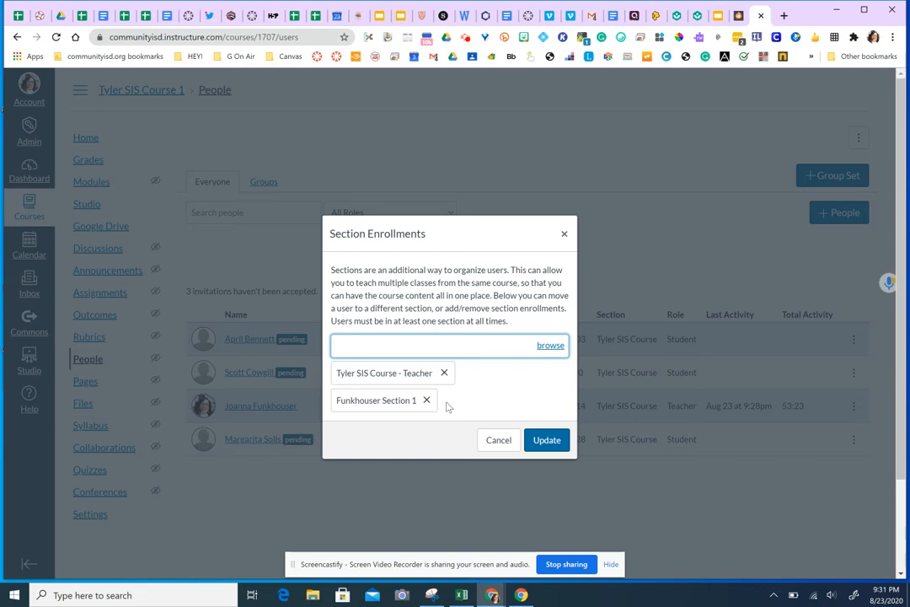
pyautogui.click(540, 439)
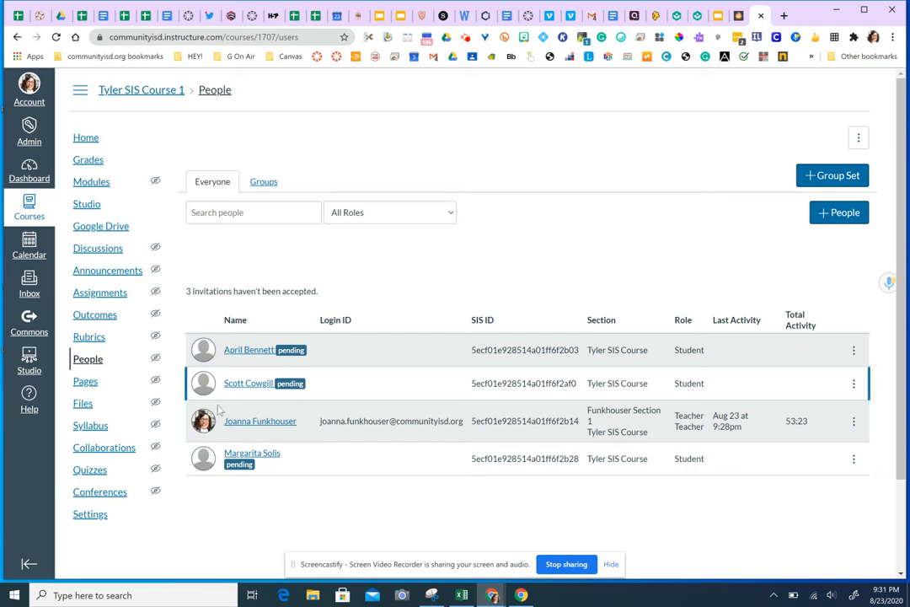
# Step: Cross-list the Tyler SIS Course section of Tyler SIS Course 1 into the Manually Created Course using course ID 1236
pyautogui.click(89, 516)
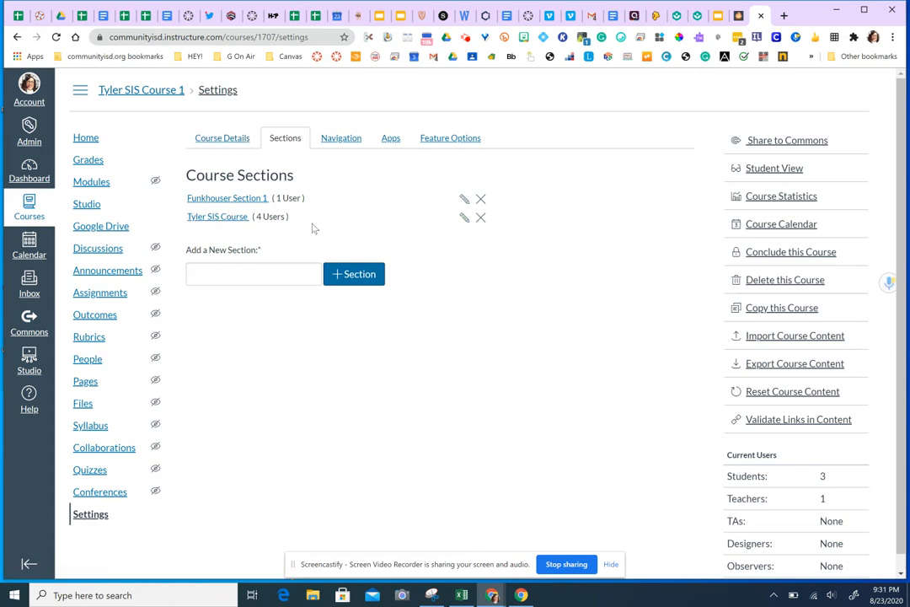
pyautogui.click(219, 218)
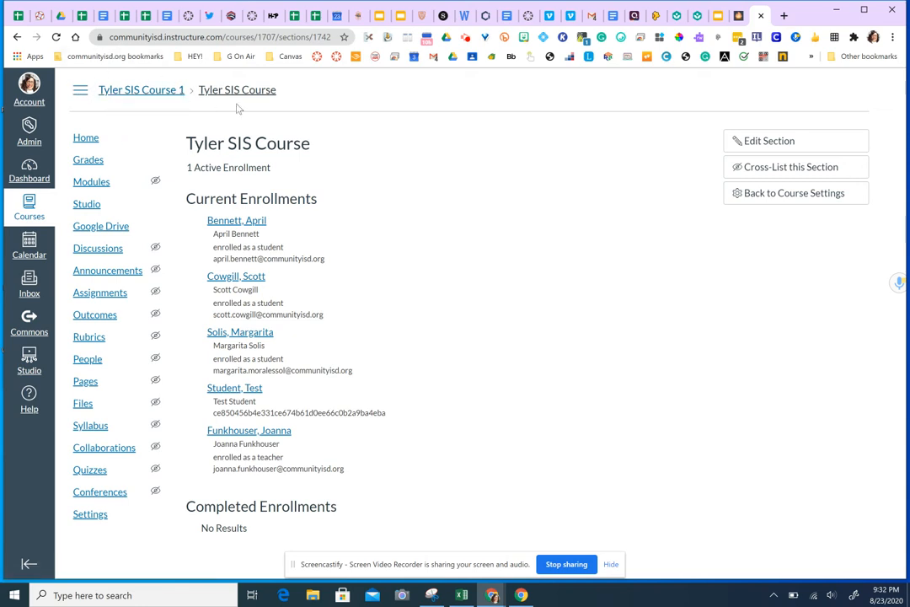
pyautogui.click(767, 169)
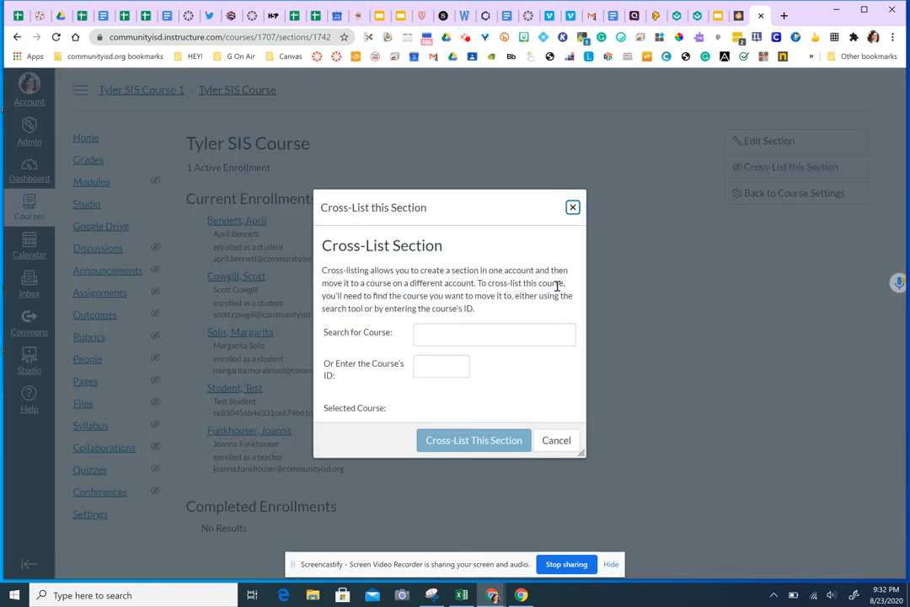
pyautogui.click(453, 367)
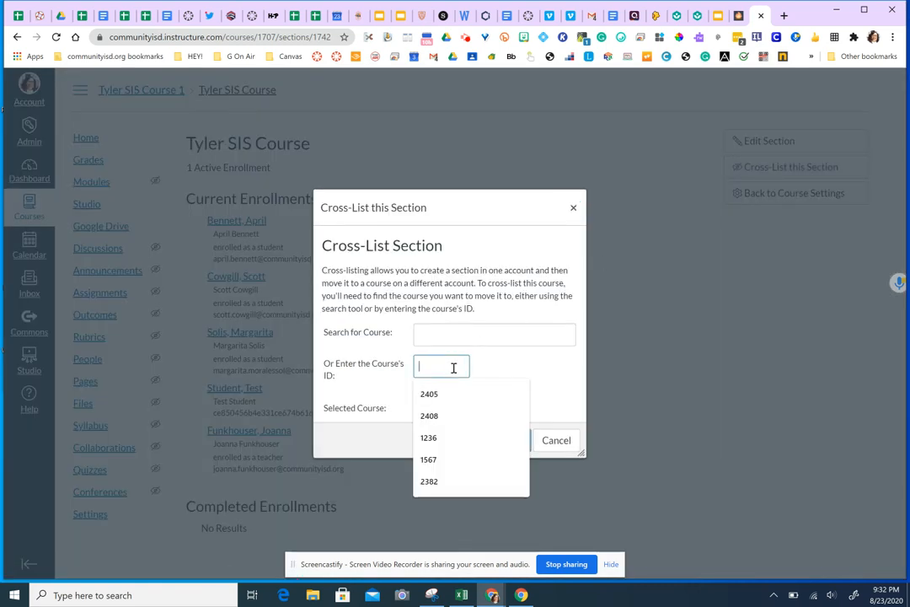
pyautogui.write('1236')
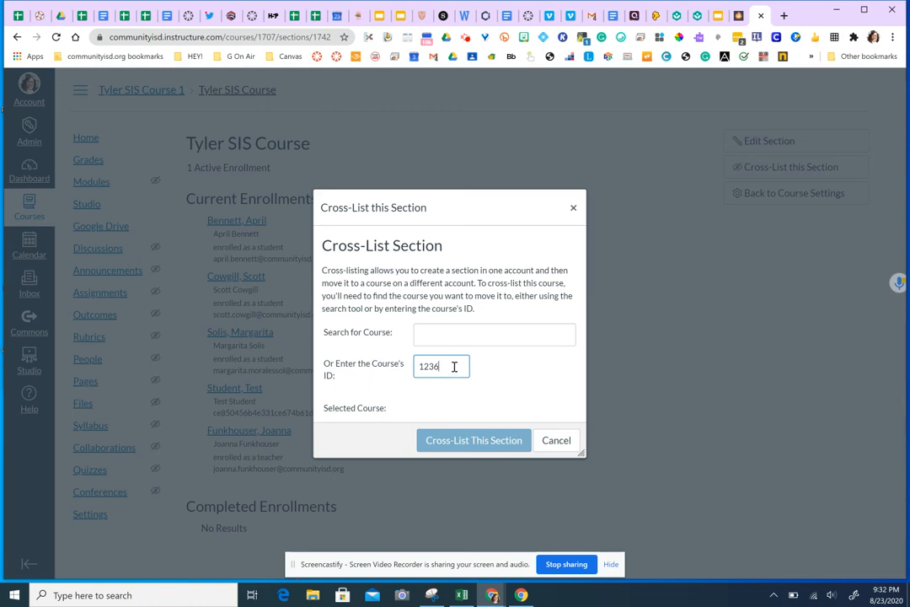
pyautogui.click(493, 385)
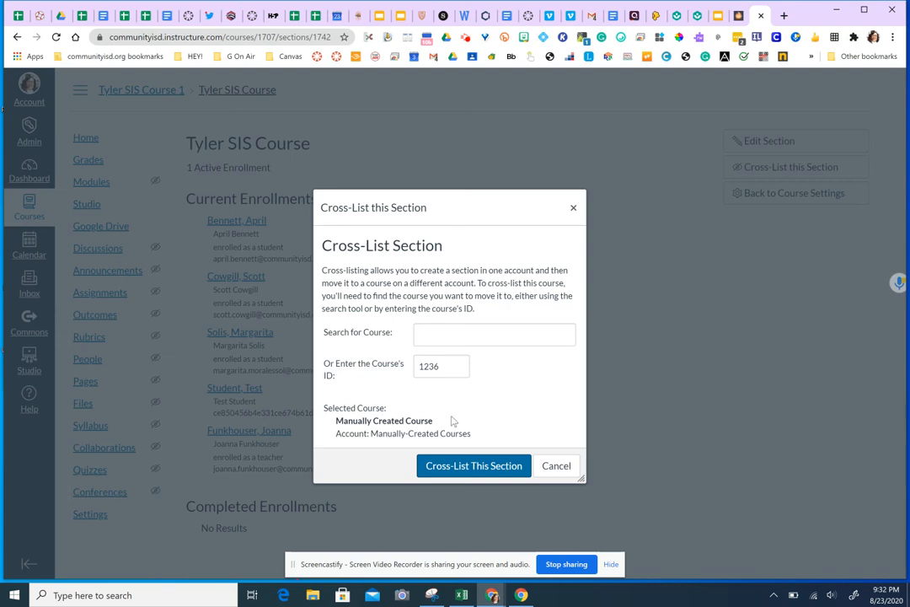
pyautogui.click(464, 467)
pyautogui.click(465, 467)
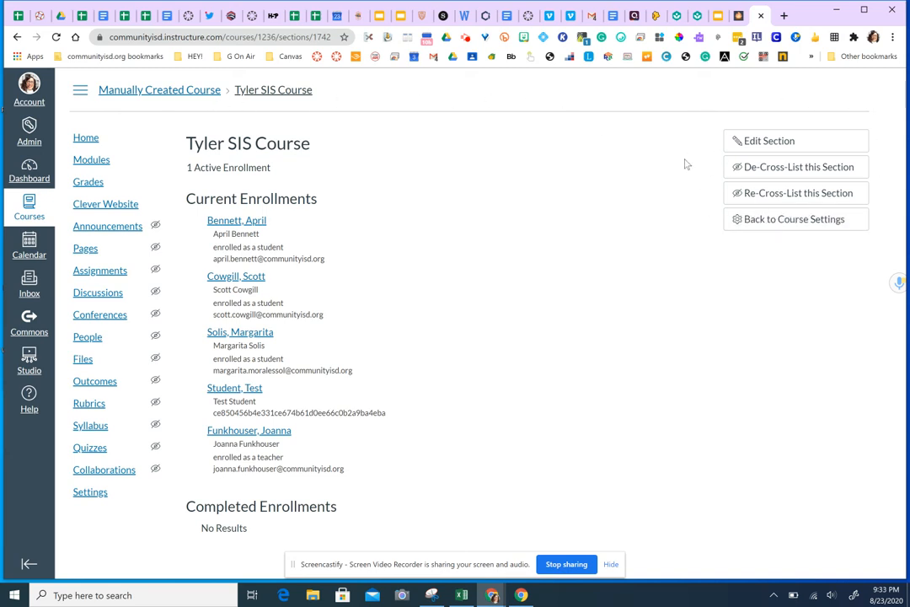
# Step: Show the course sections in the settings of the Manually Created Course
pyautogui.click(776, 172)
pyautogui.click(86, 497)
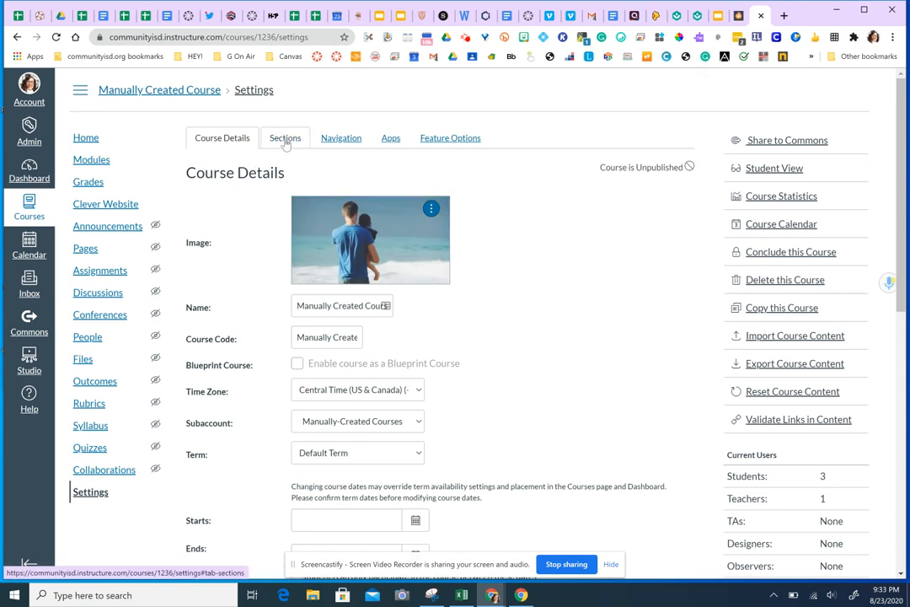
pyautogui.click(286, 140)
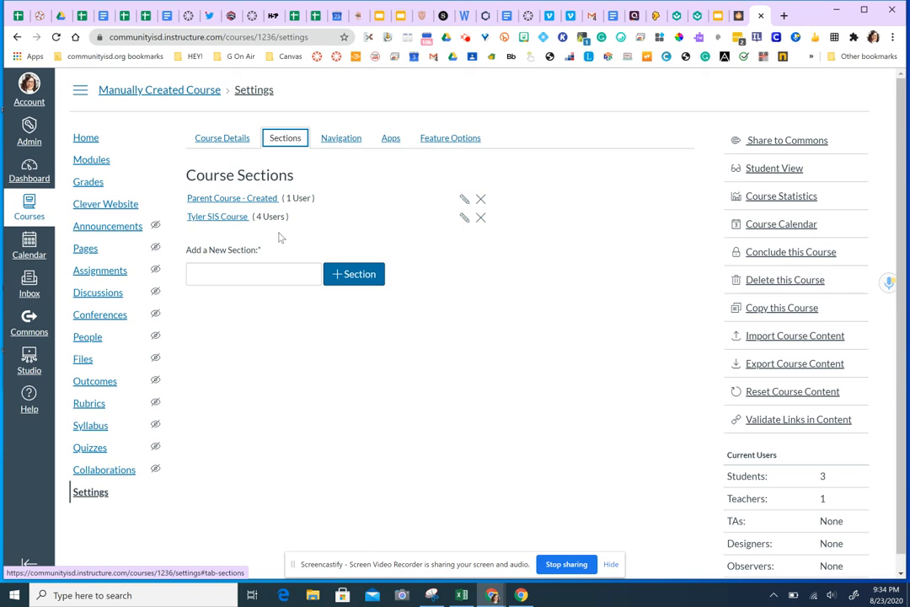
# Step: Return to the dashboard and look through its course cards
pyautogui.click(31, 171)
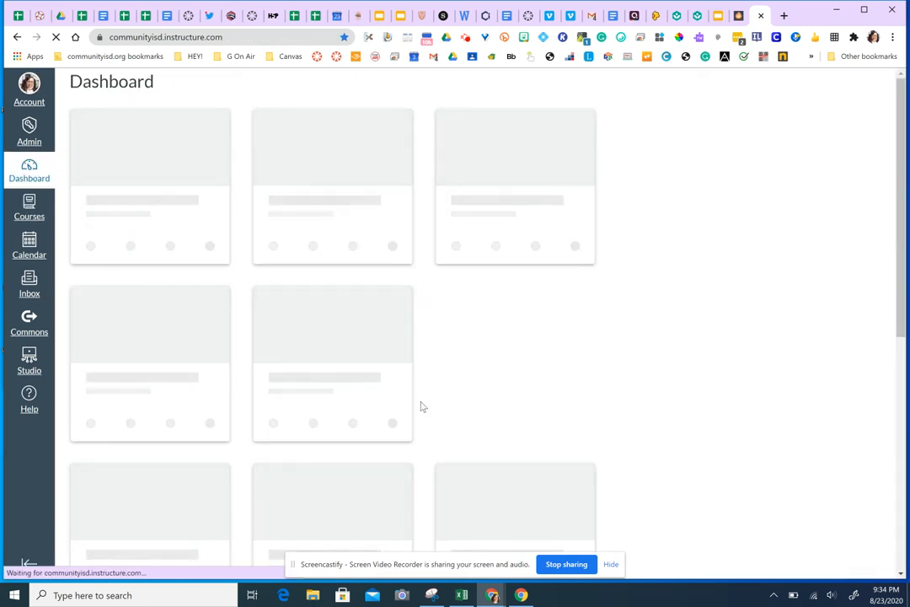
pyautogui.scroll(-5, 423, 407)
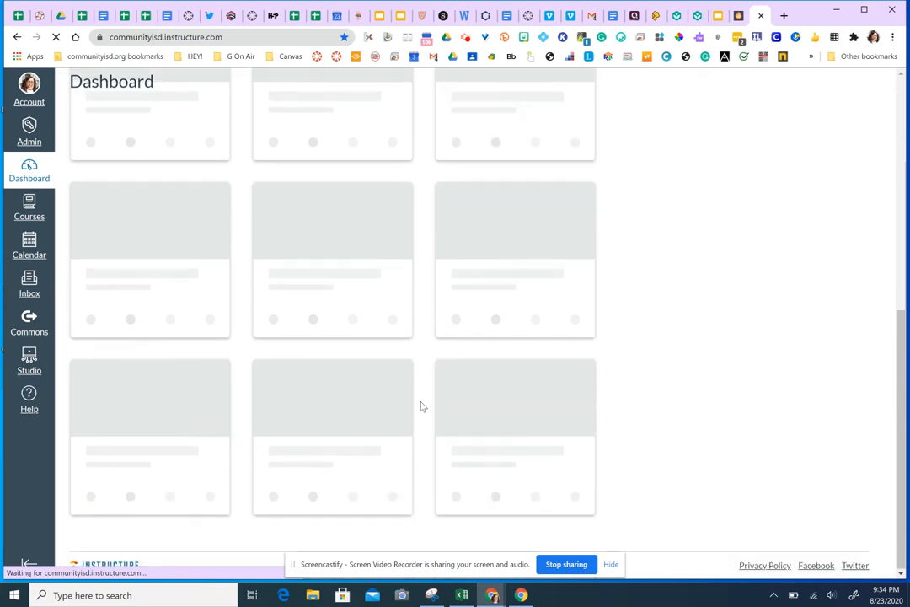